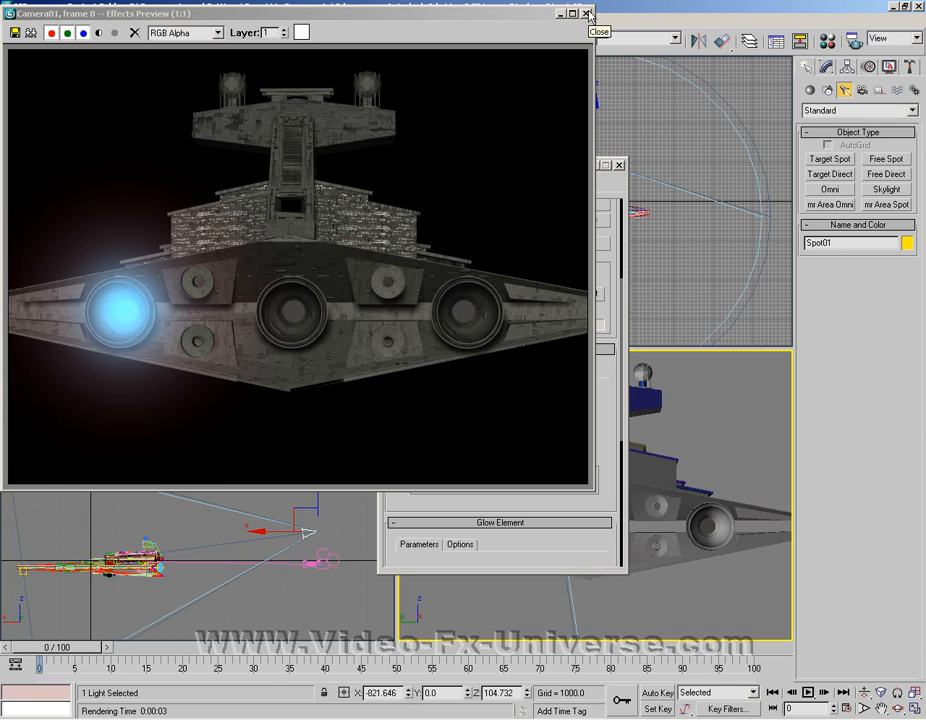
- Re-render the Lens Effects preview of the camera view to examine the engine glow, and put the effects settings away
click(587, 13)
drag(562, 467, 571, 270)
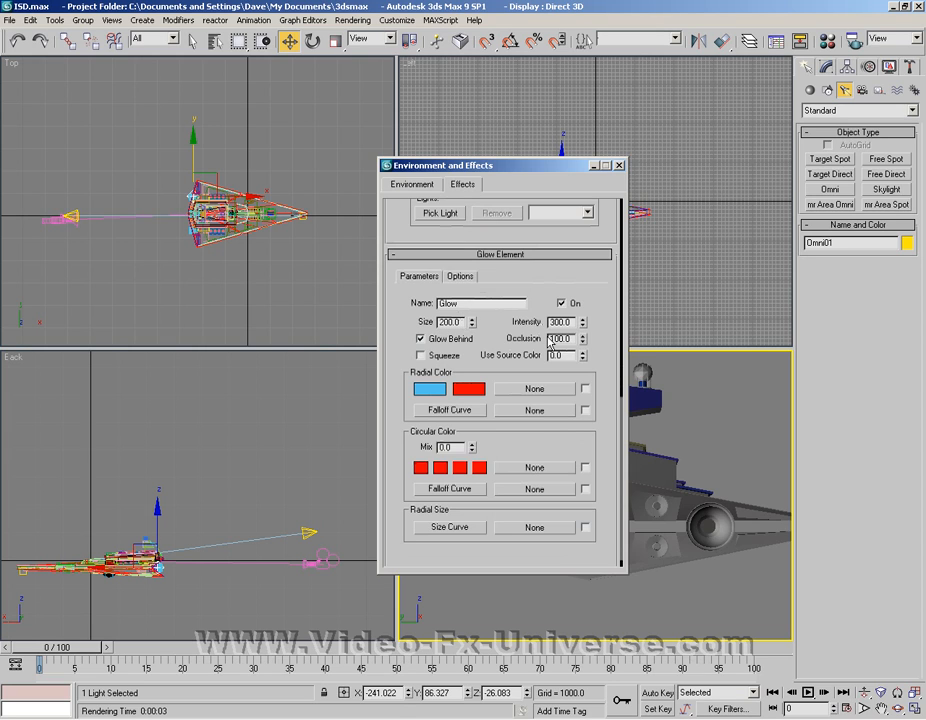
drag(535, 277, 554, 608)
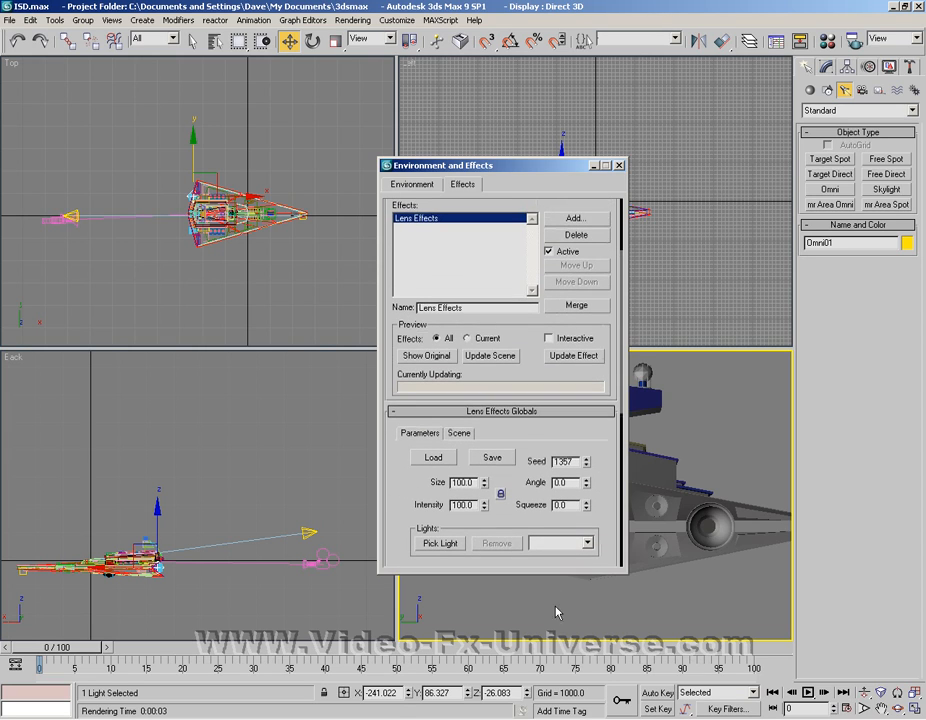
click(489, 356)
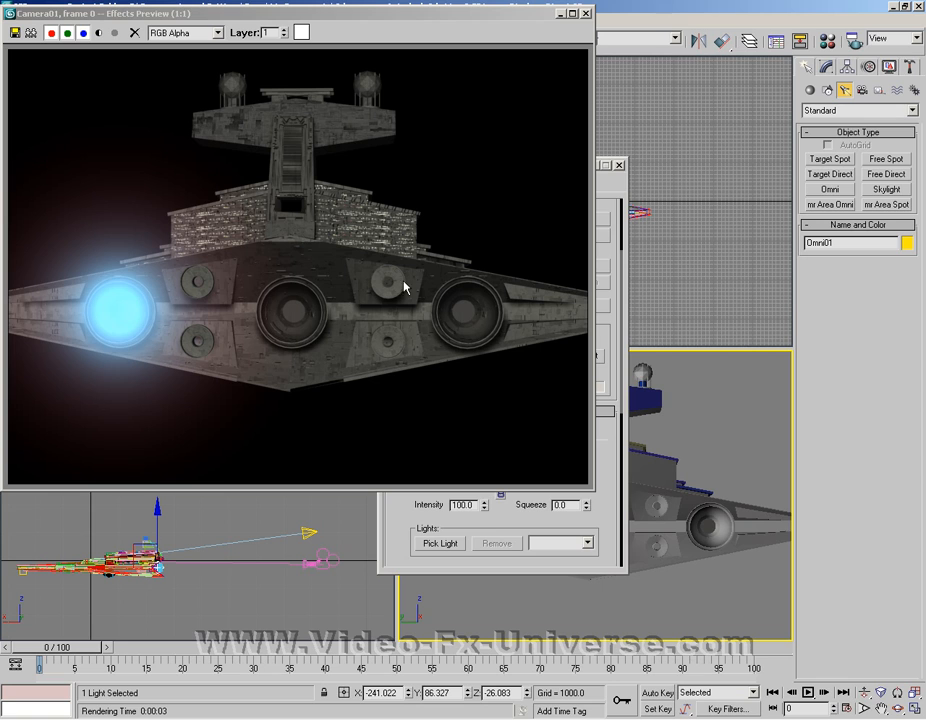
click(587, 15)
click(598, 165)
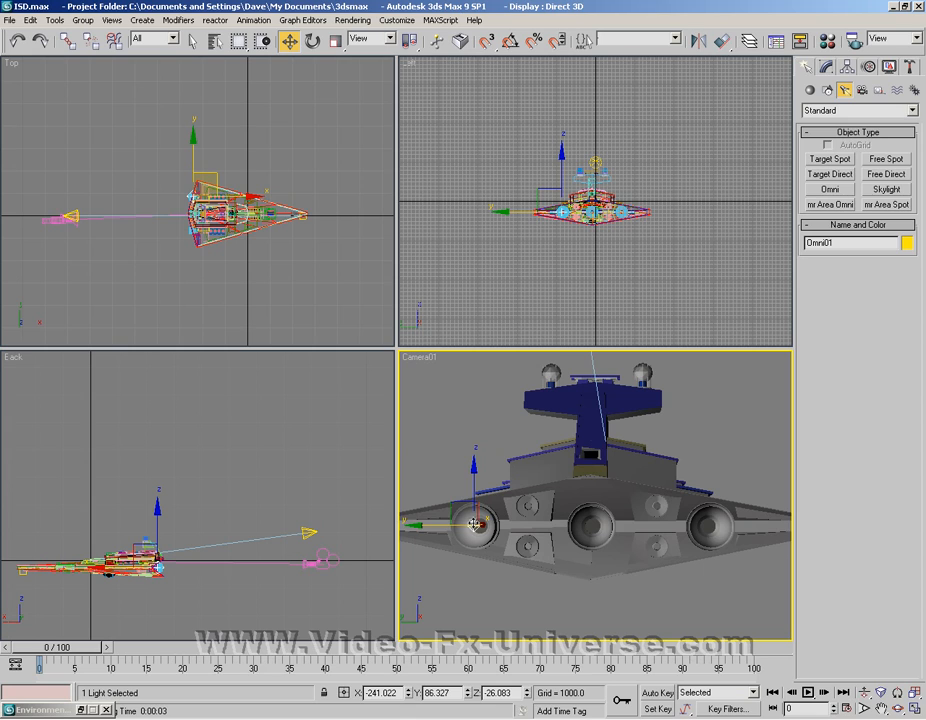
- Clone the engine's omni light as a copy and move it along Y into the middle engine
right_click(476, 527)
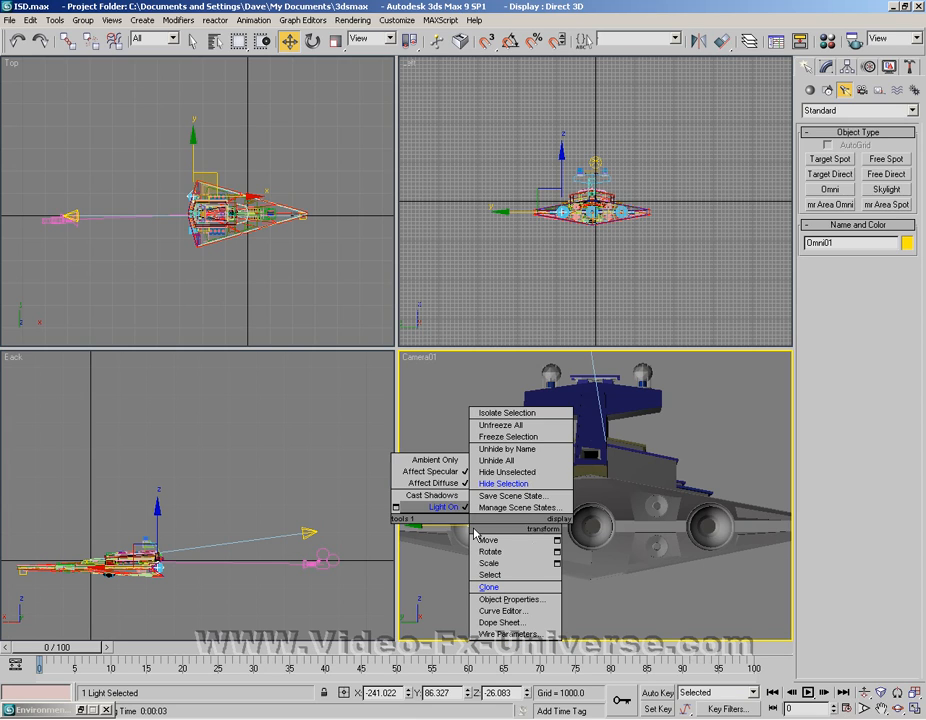
click(489, 587)
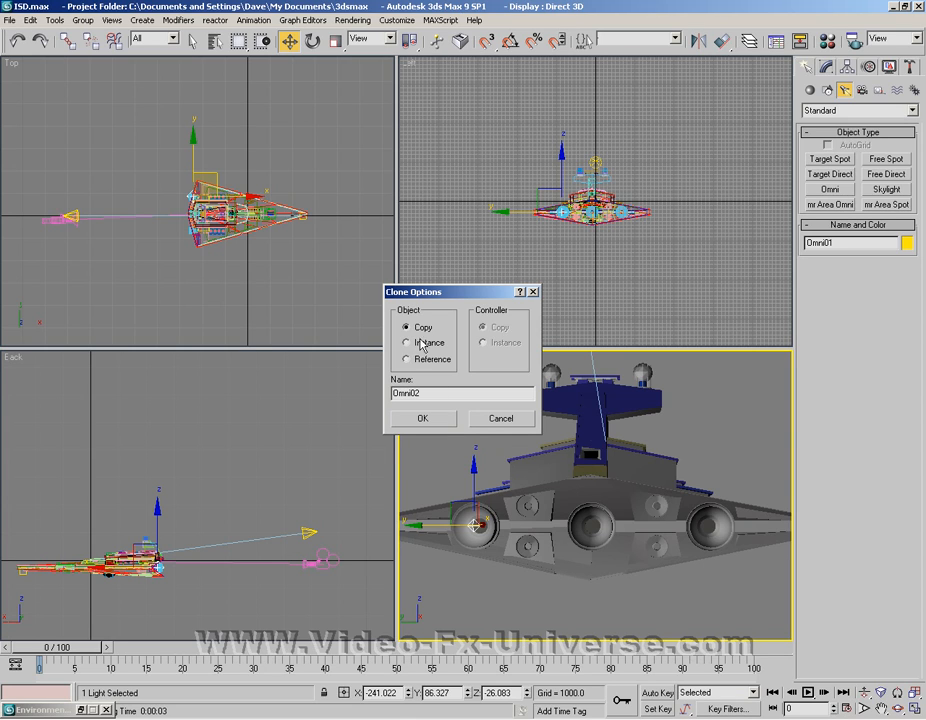
click(436, 416)
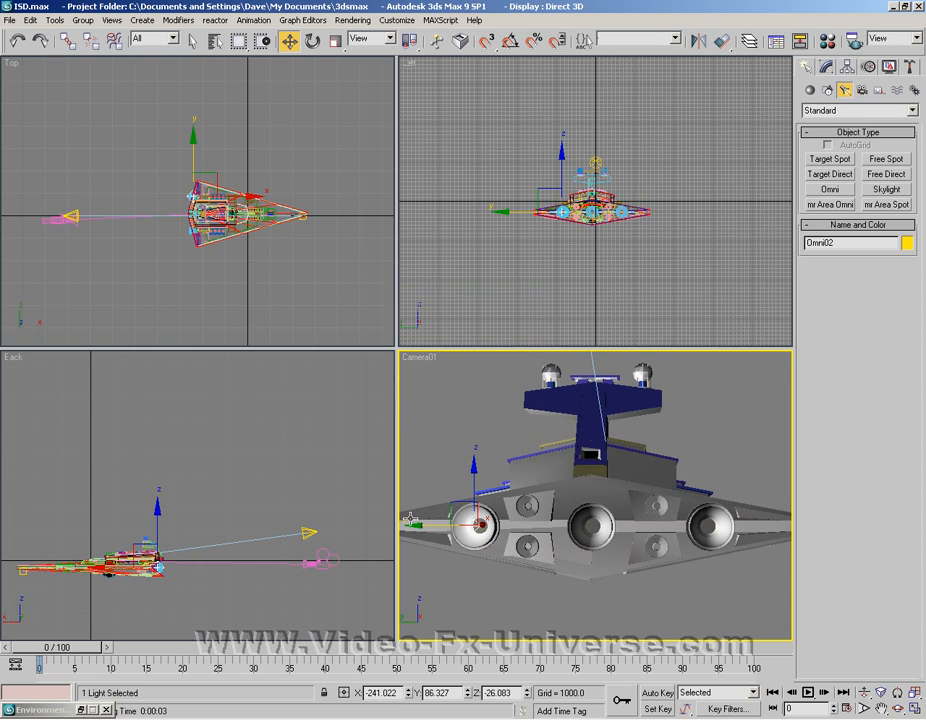
drag(410, 519, 540, 523)
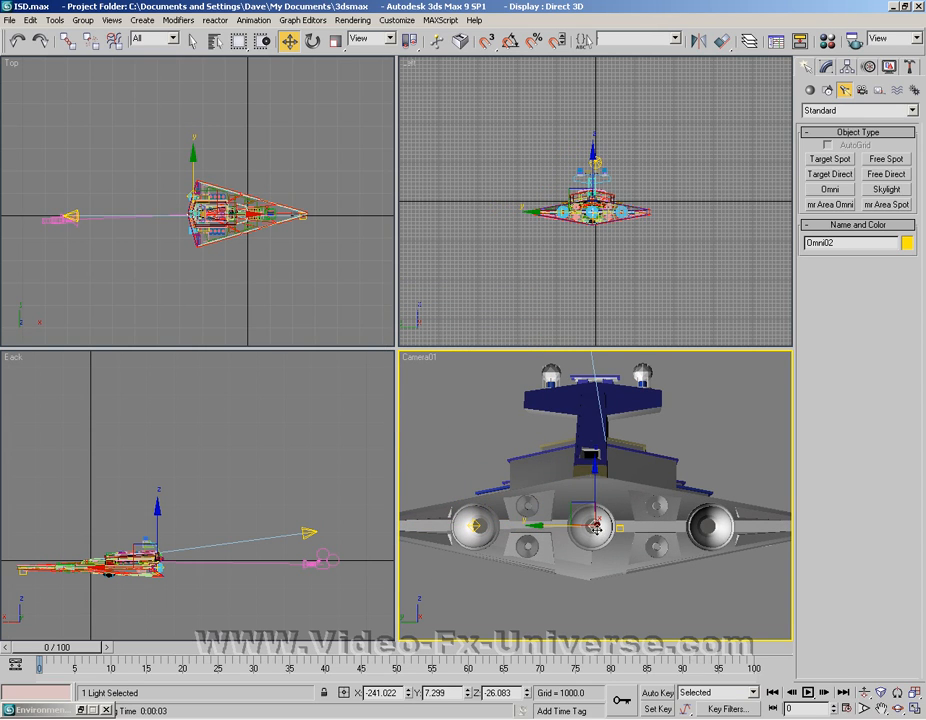
- Clone the middle engine's omni light as a copy and move it along Y into the remaining outer engine
right_click(595, 527)
click(600, 588)
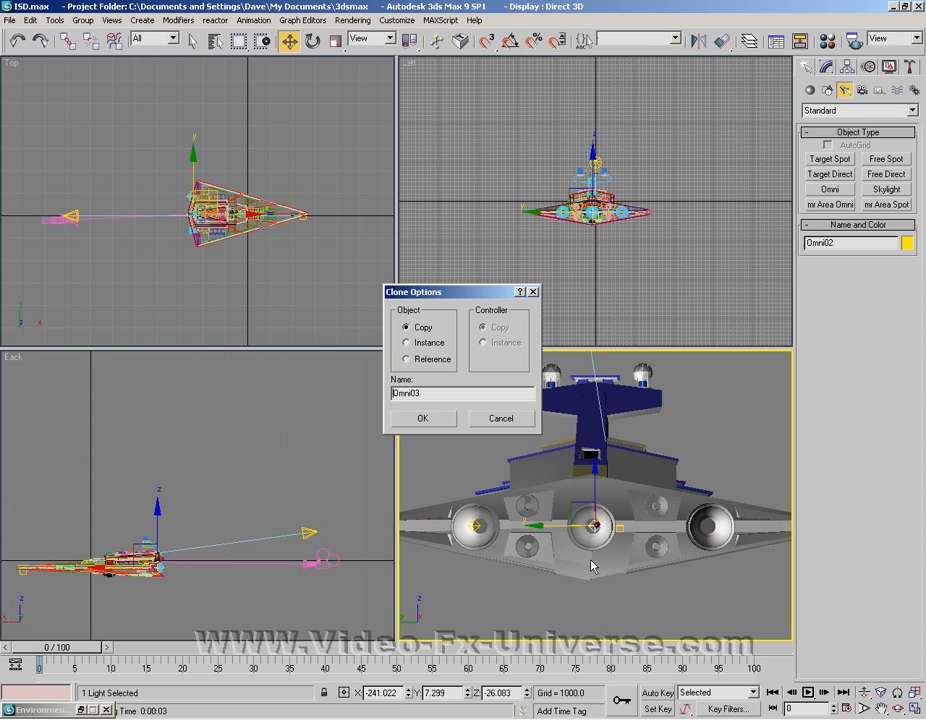
click(430, 420)
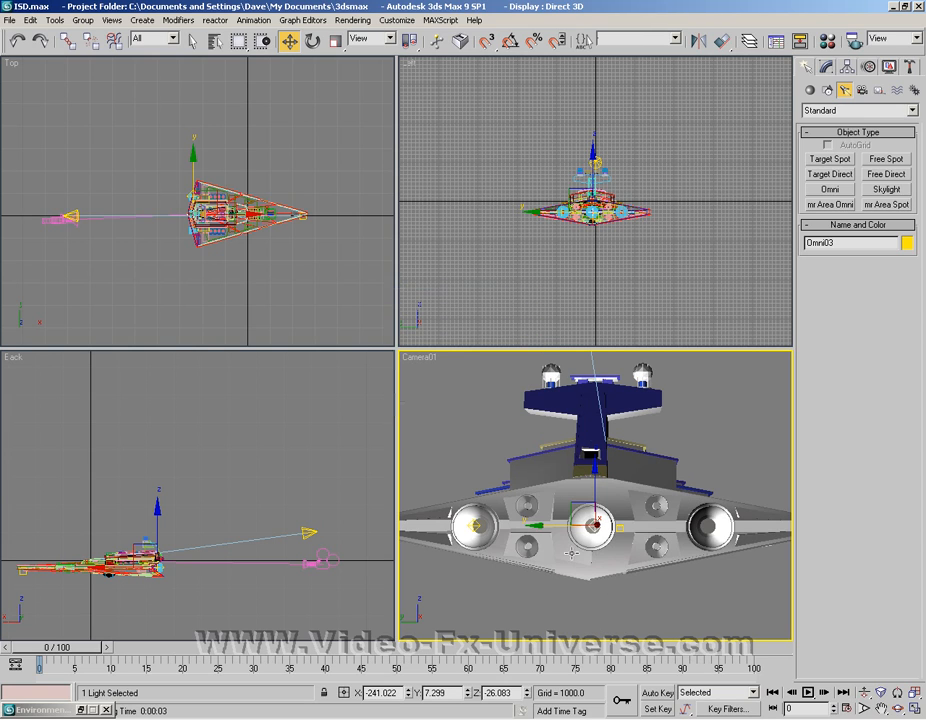
drag(547, 526, 655, 528)
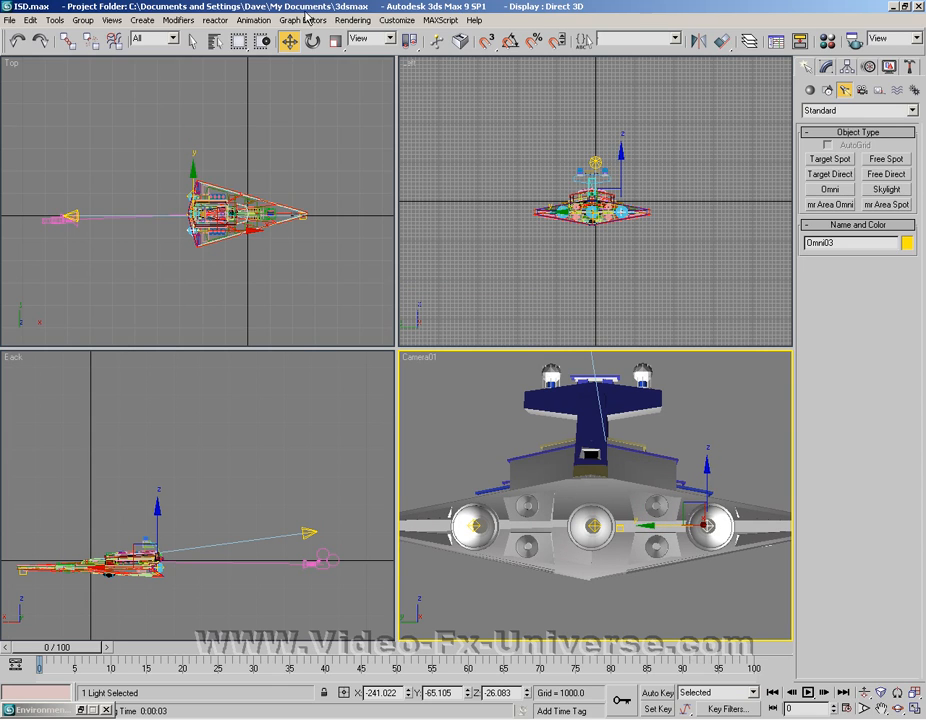
- Render the camera view to examine the glow on all three engines, and put the preview and settings windows away
click(362, 21)
click(360, 34)
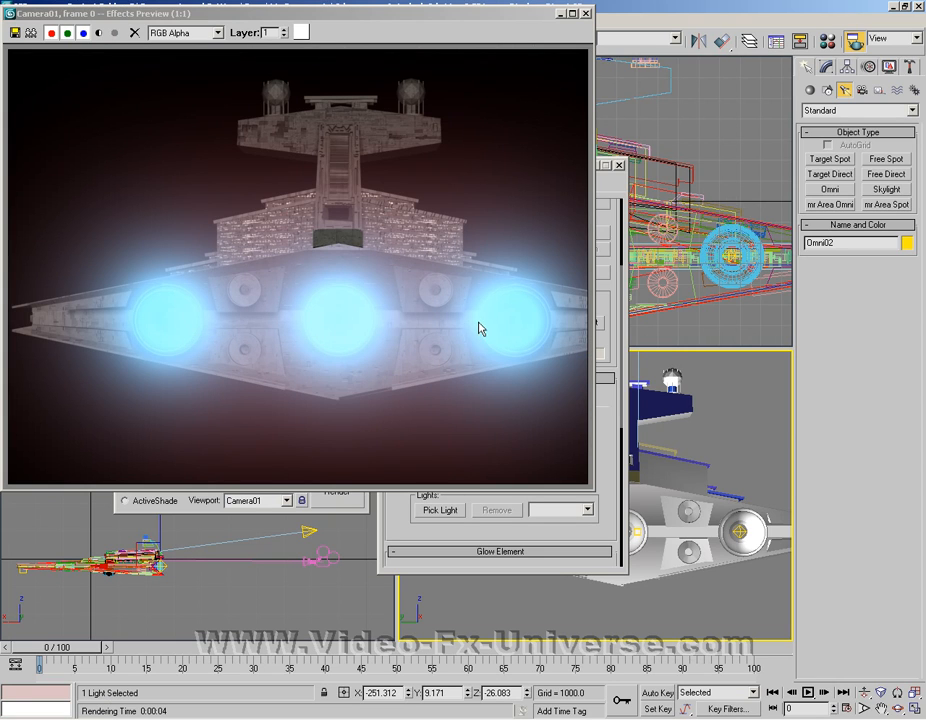
click(586, 13)
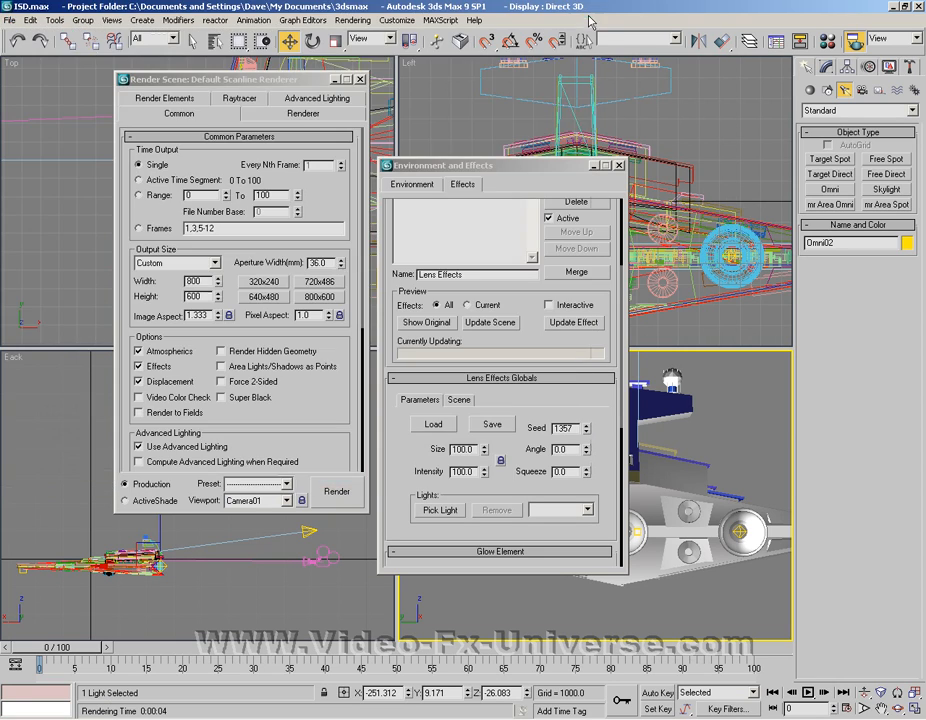
click(594, 165)
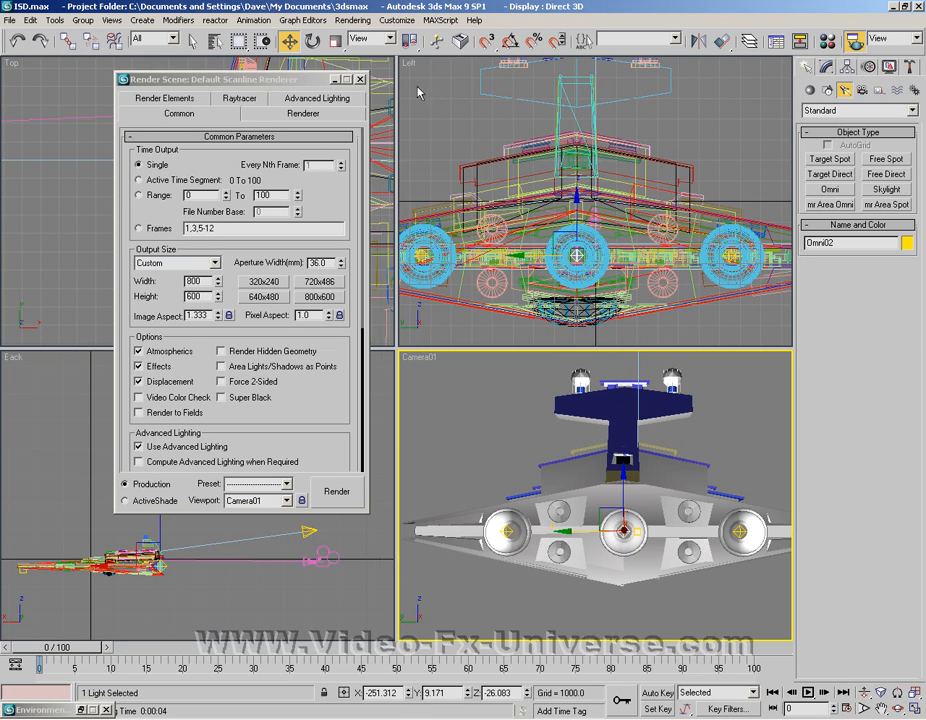
click(360, 79)
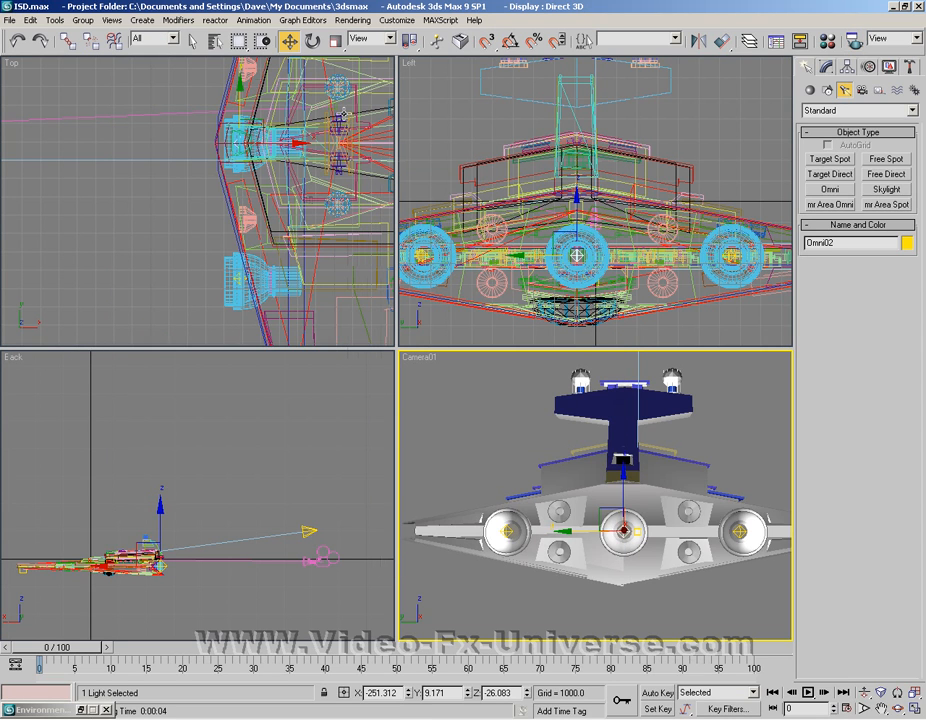
- Try to move the ship group forward along X in the Top view without its engine lights
right_click(339, 167)
click(339, 167)
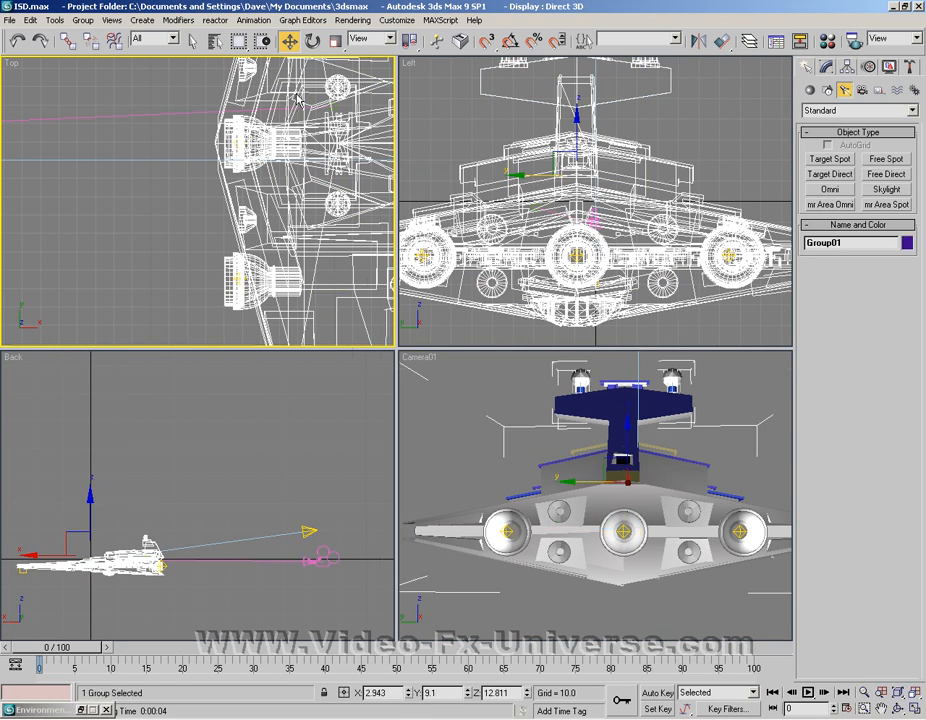
scroll(340, 165, down, 10)
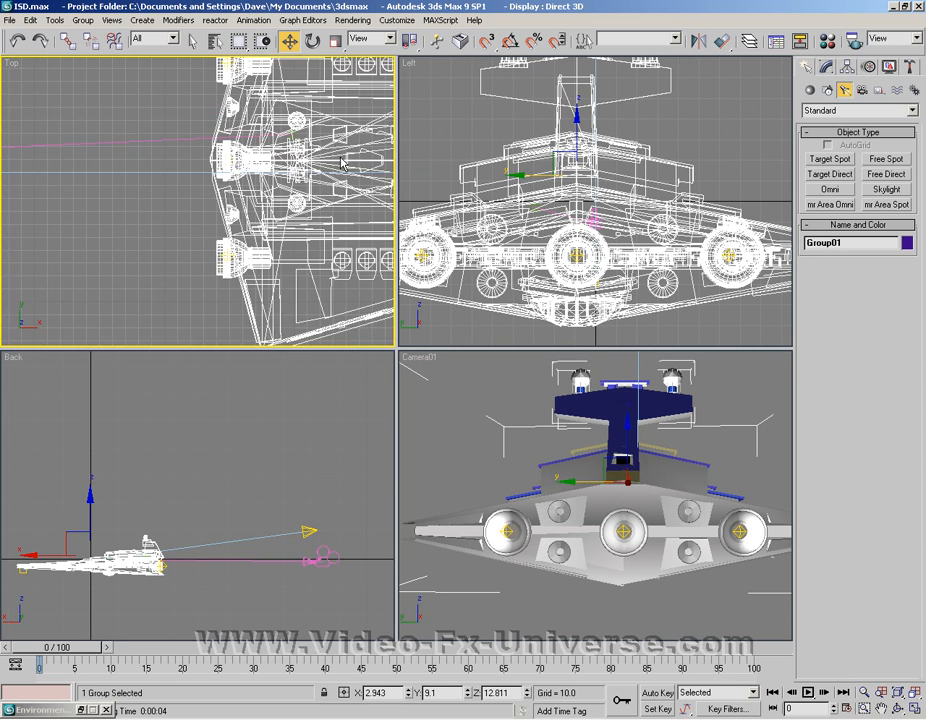
scroll(339, 168, down, 3)
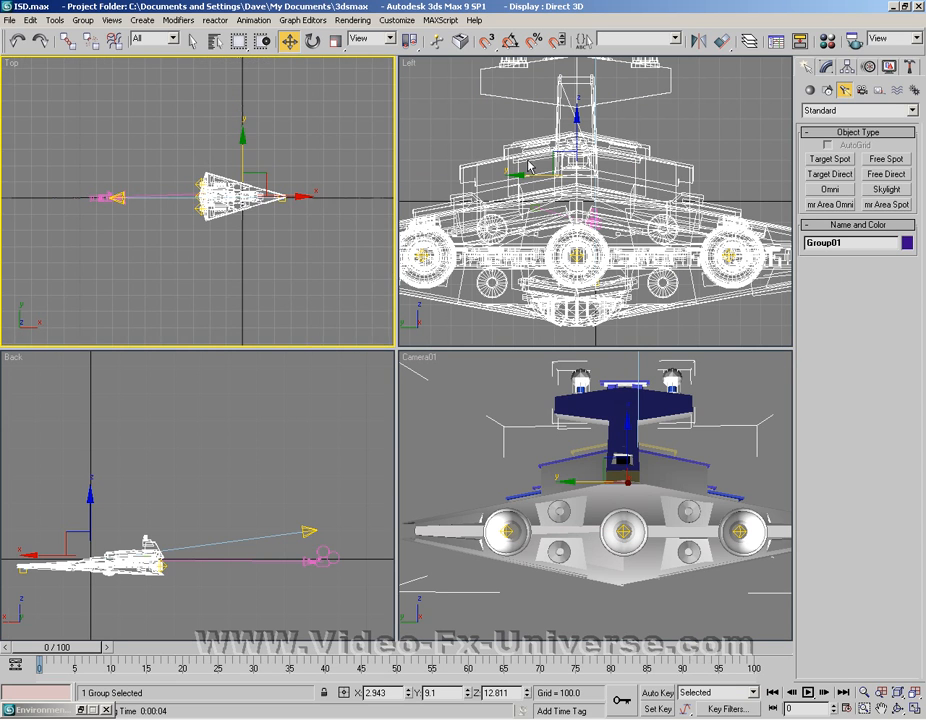
scroll(527, 150, down, 6)
scroll(498, 211, down, 2)
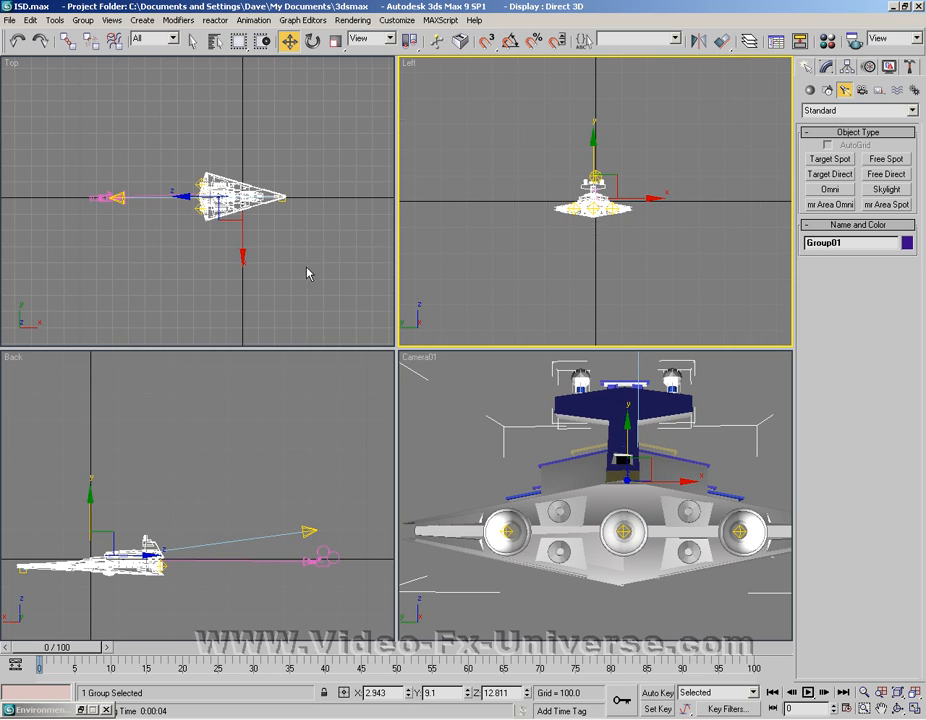
right_click(196, 300)
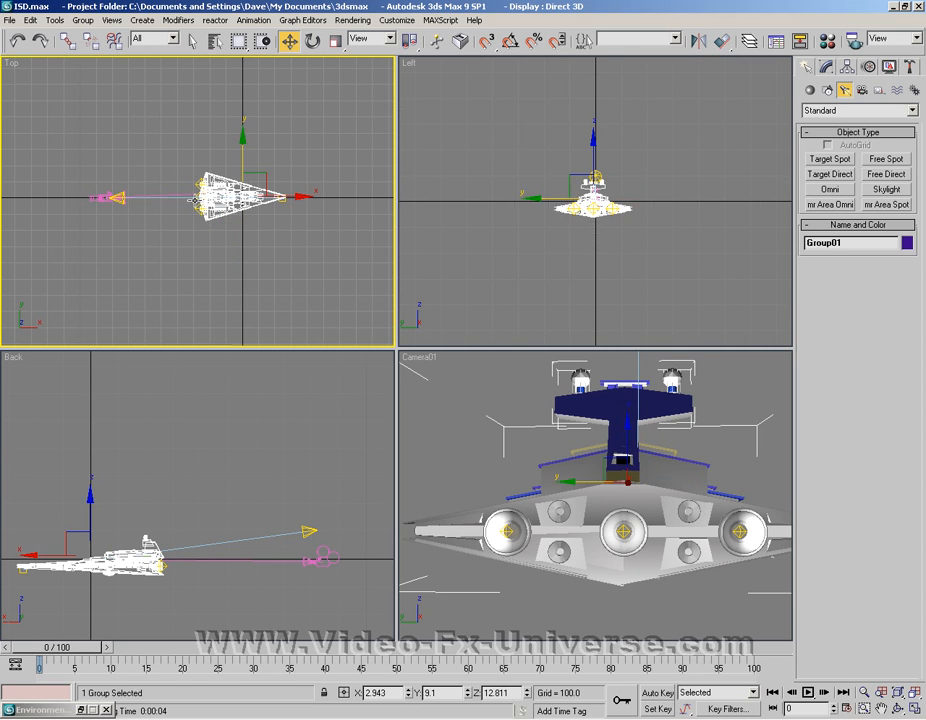
drag(298, 196, 453, 196)
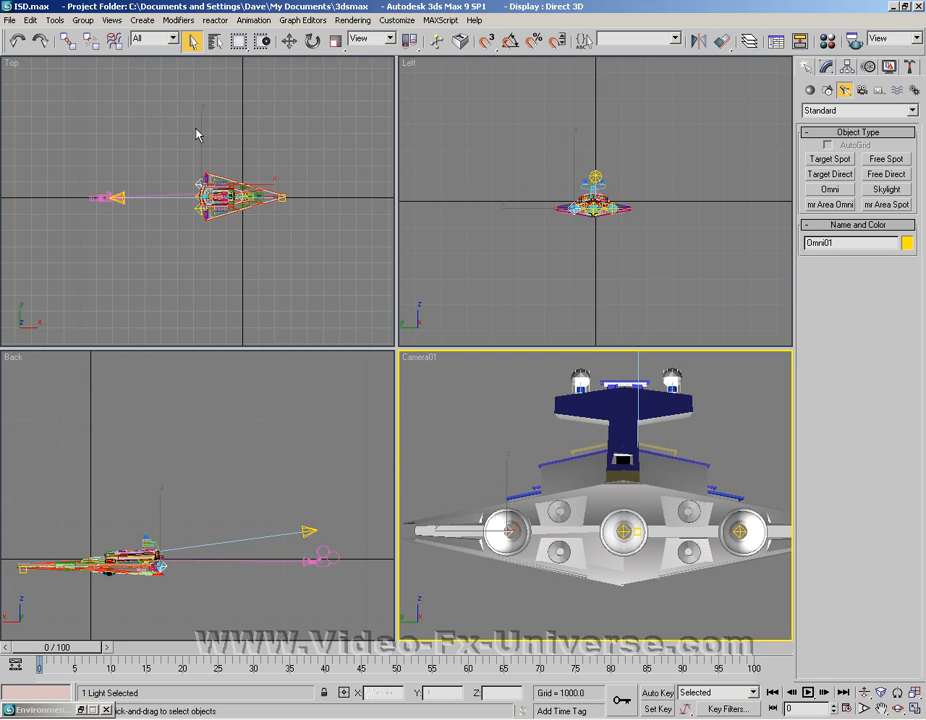
- Link the three engine omni lights to the ship group as their parent
click(65, 43)
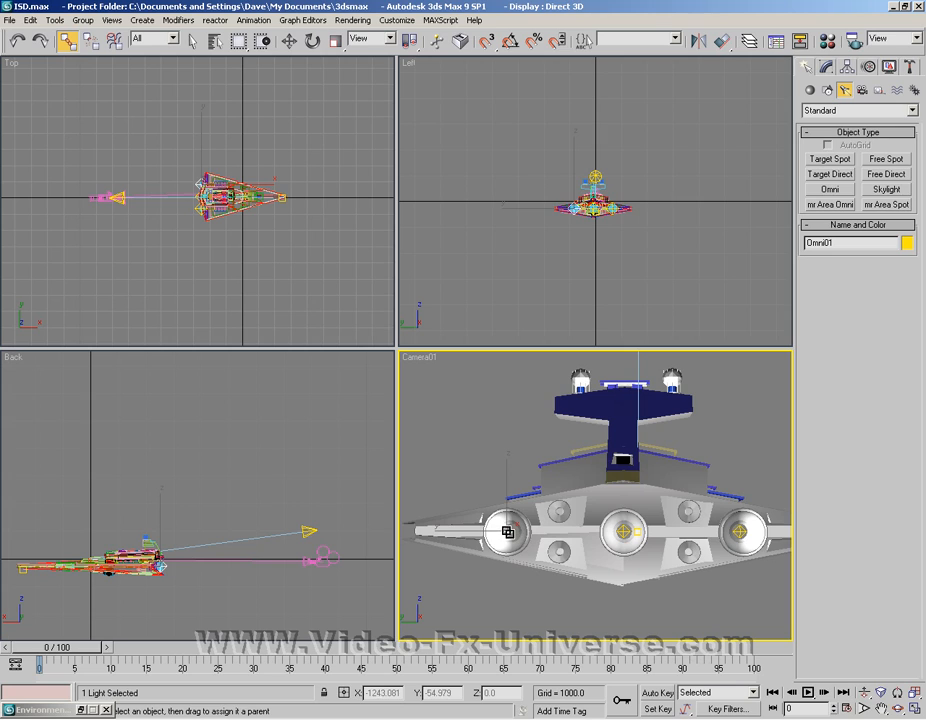
drag(507, 532, 525, 530)
click(623, 531)
drag(623, 531, 648, 520)
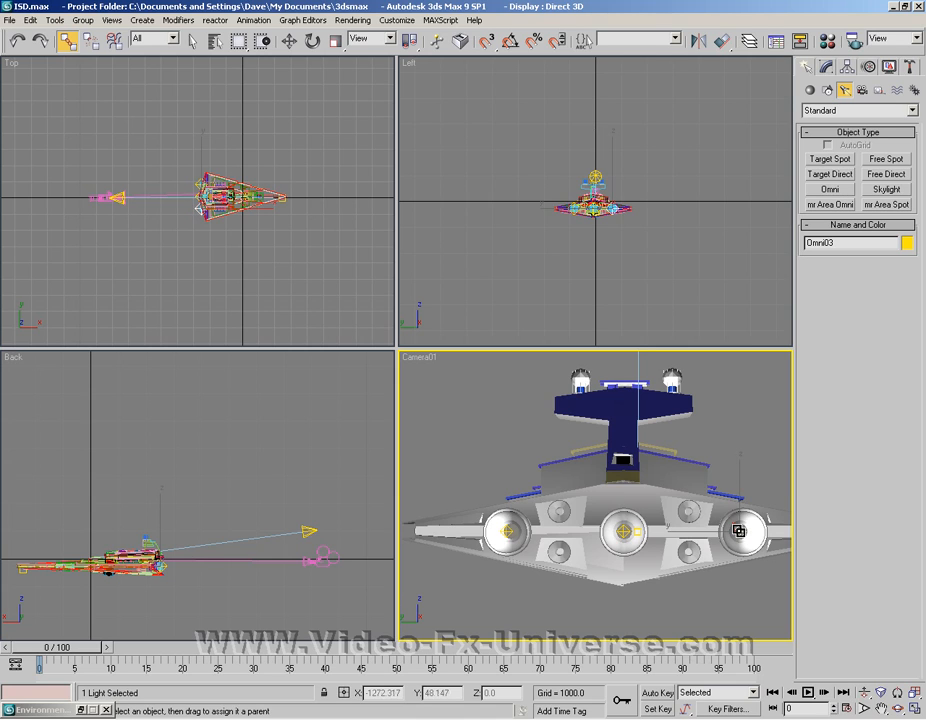
drag(739, 531, 698, 530)
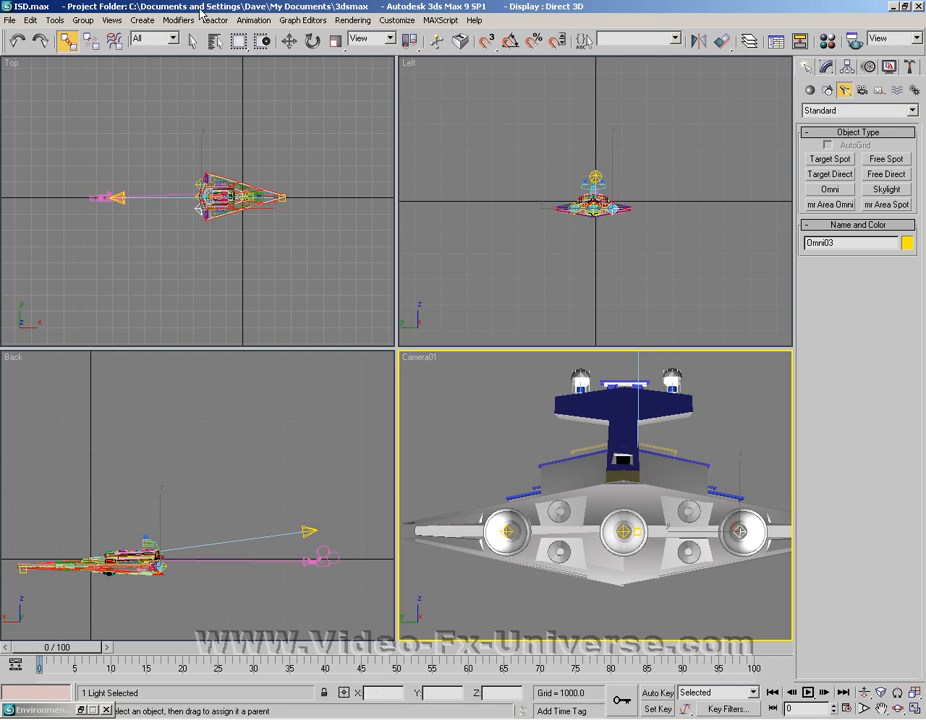
- Test the light links by moving the ship group to about X -69 and trying to rotate it in the Top view
click(289, 40)
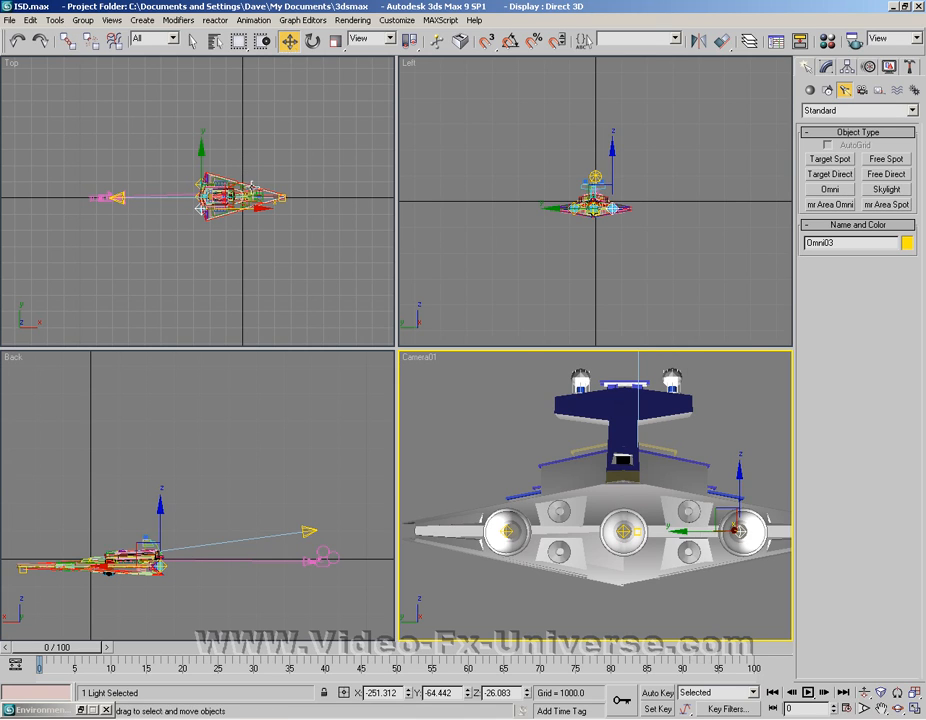
click(247, 199)
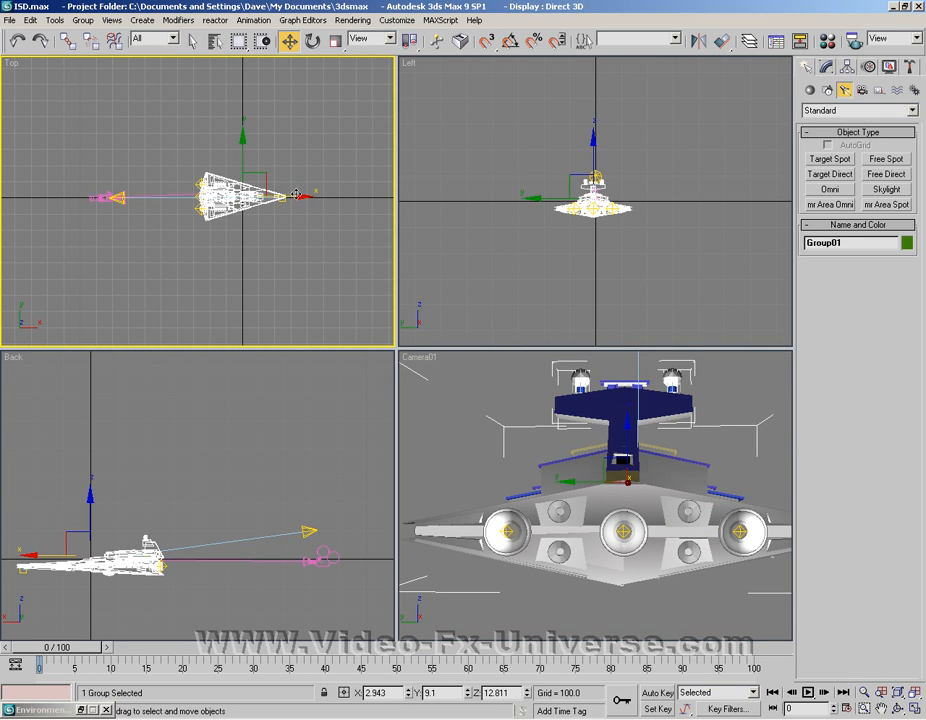
drag(295, 196, 284, 107)
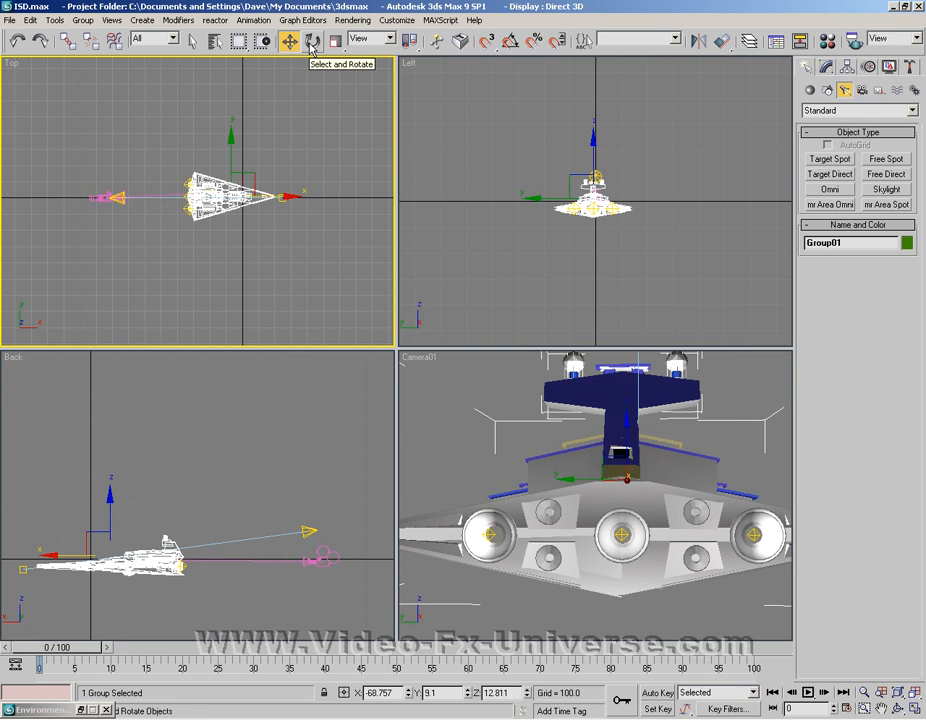
click(311, 47)
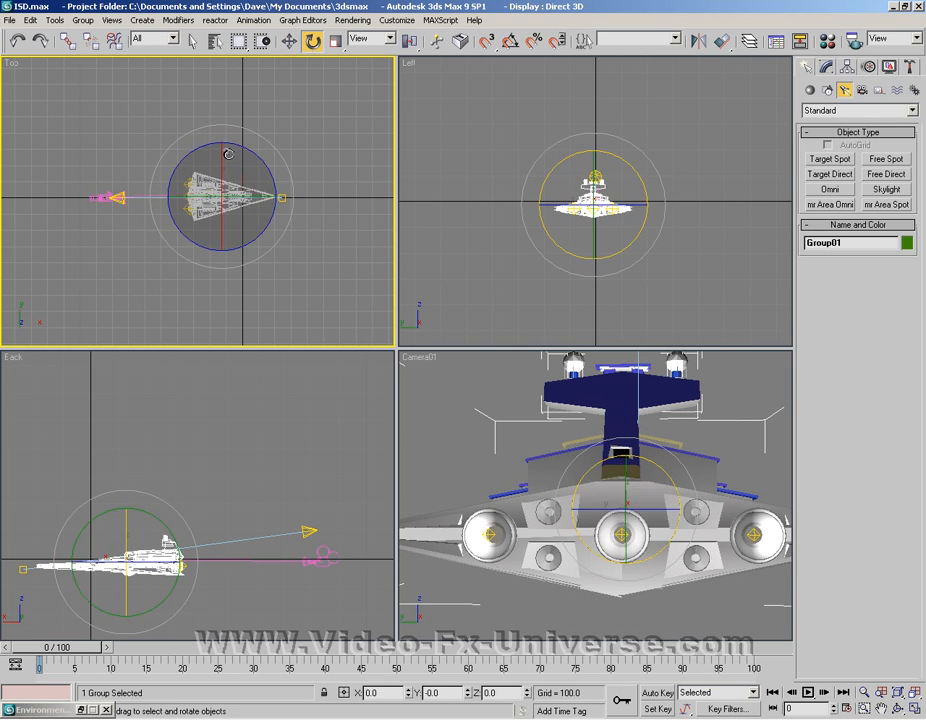
mouse_move(224, 153)
mouse_down()
mouse_move(233, 262)
mouse_move(236, 124)
mouse_move(235, 165)
mouse_up()
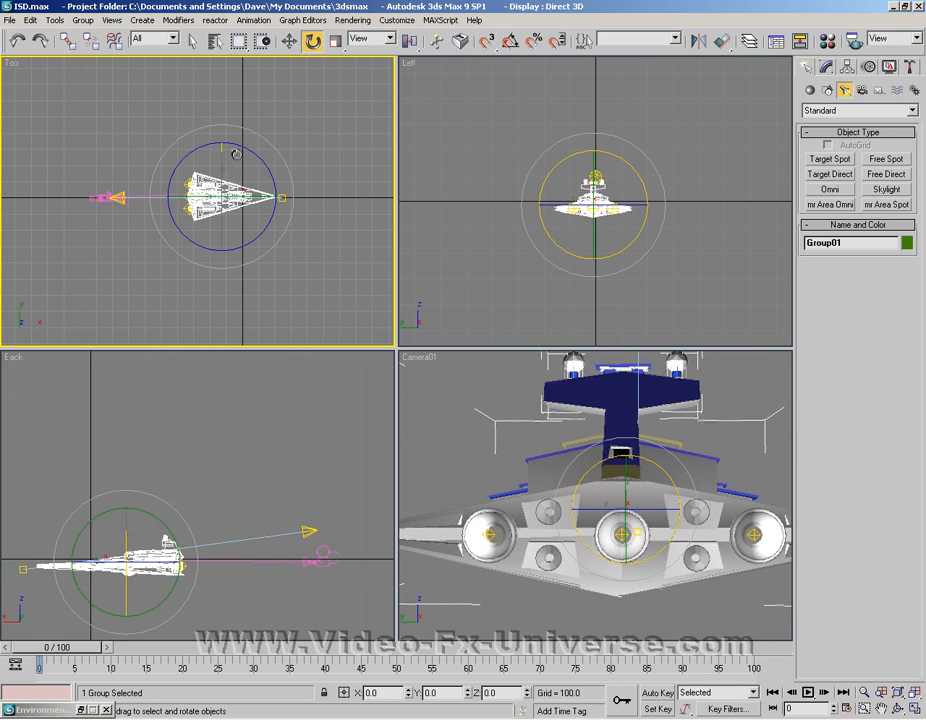
- Move the ship group far from the camera to about X 2386 and quick-render the camera view
click(289, 40)
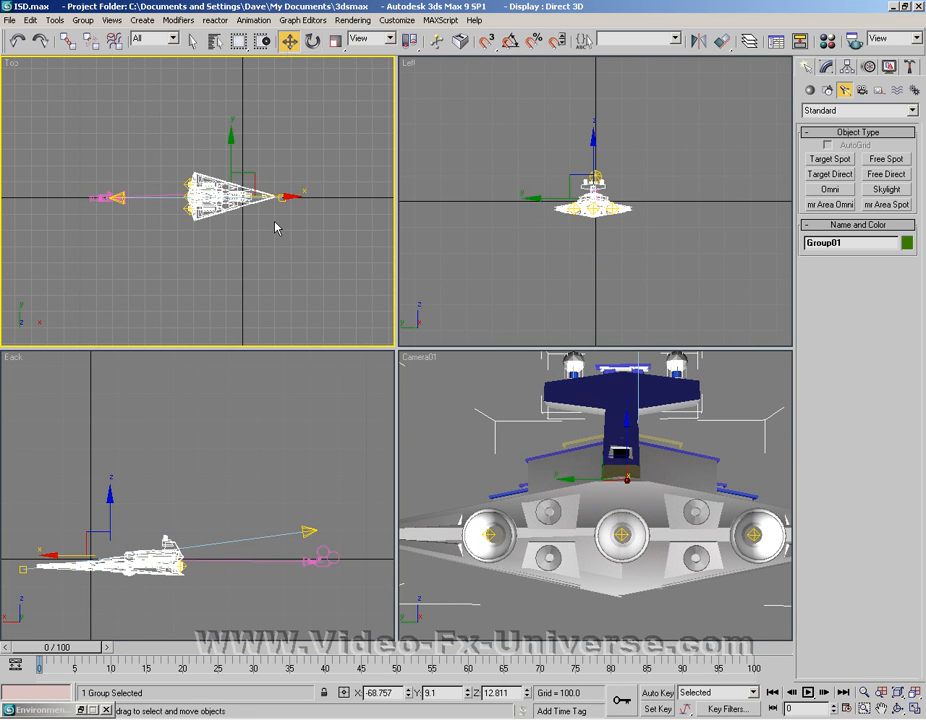
drag(286, 196, 686, 174)
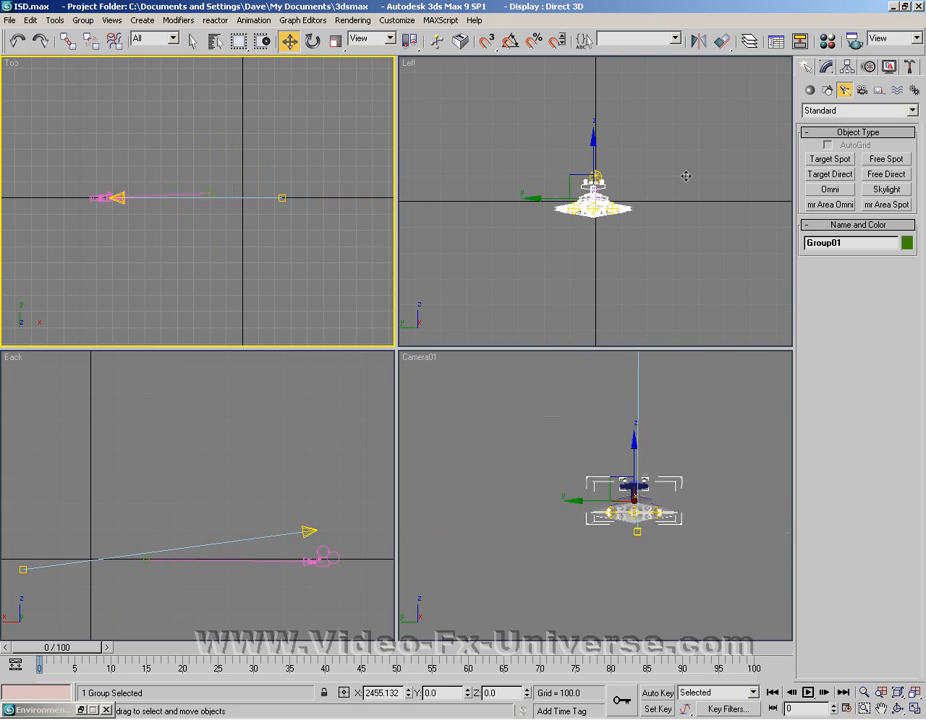
right_click(612, 404)
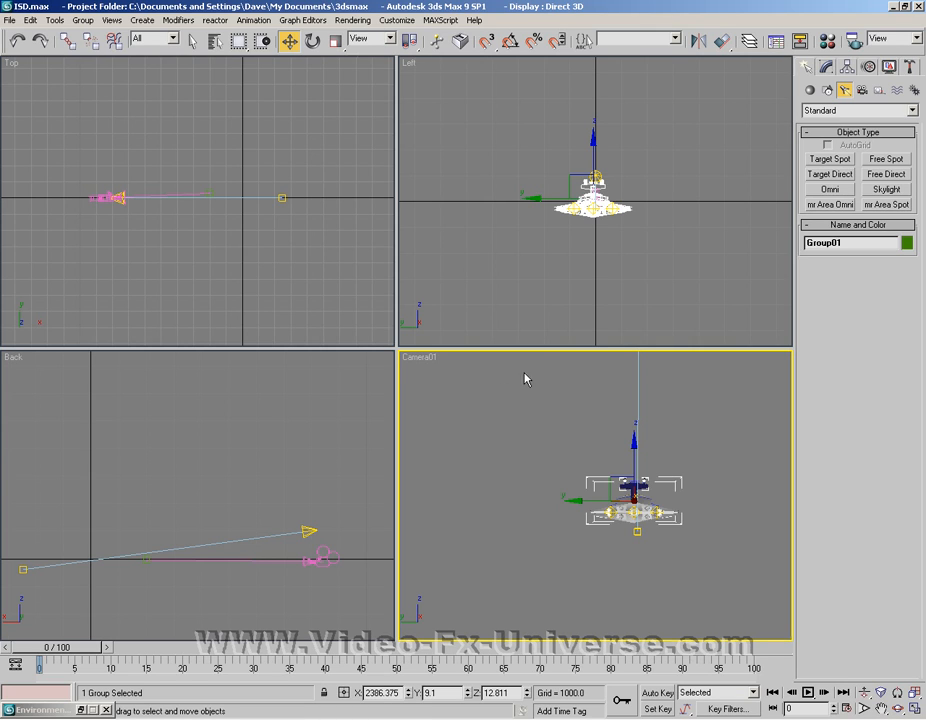
key(shift+q)
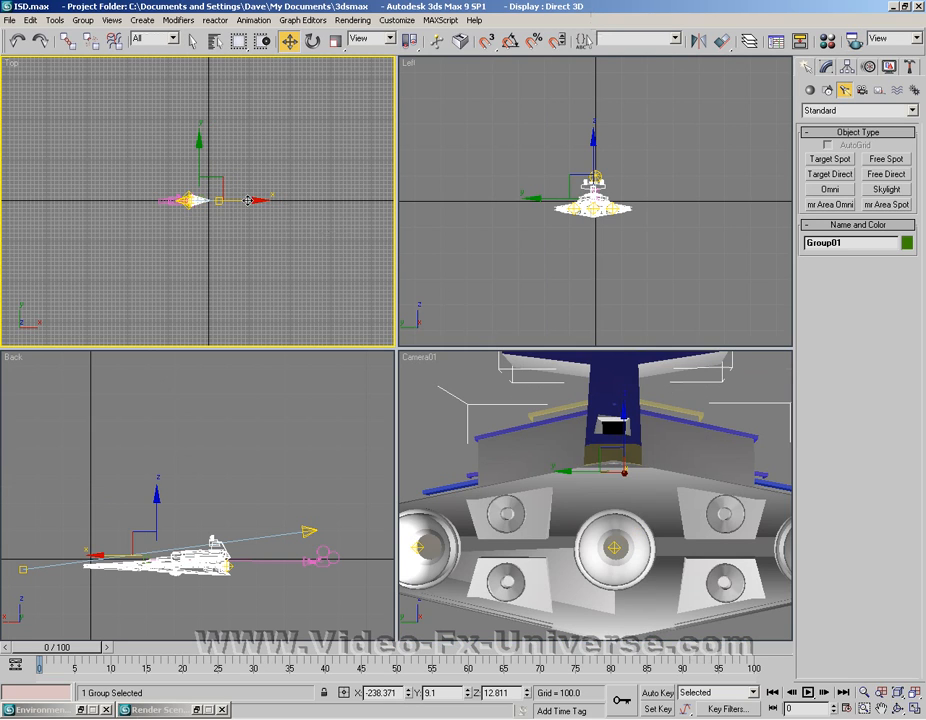
- Move the ship group to about X -24 and hide it, leaving the engine lights in the scene
drag(248, 200, 256, 199)
right_click(652, 421)
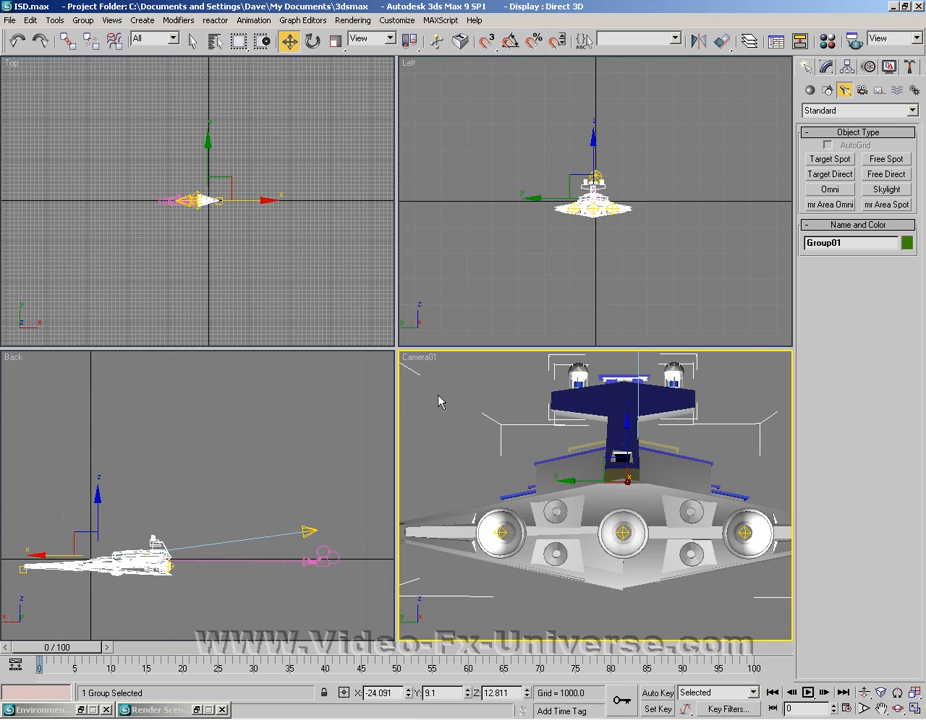
right_click(578, 463)
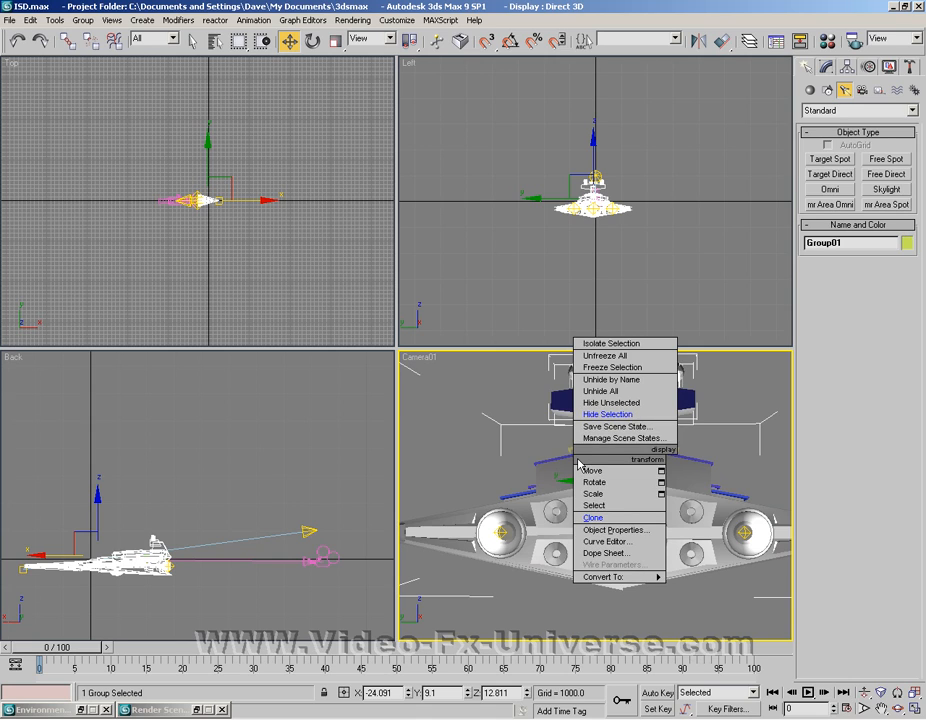
click(600, 414)
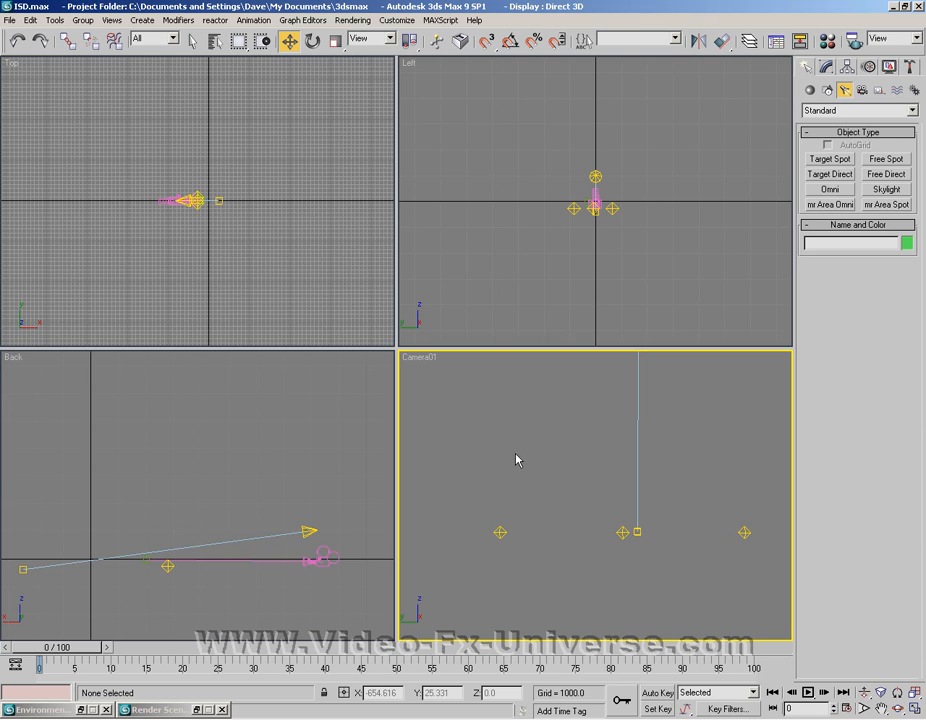
- Render the camera view at 800 by 600 to examine the engine glows alone, and close the rendered image
click(353, 20)
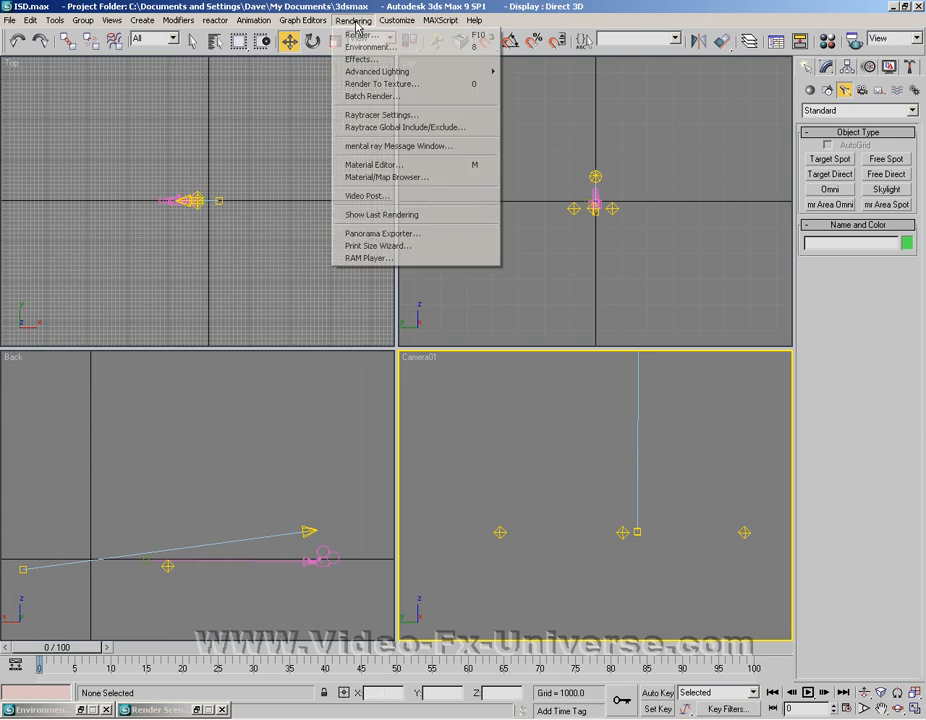
click(360, 34)
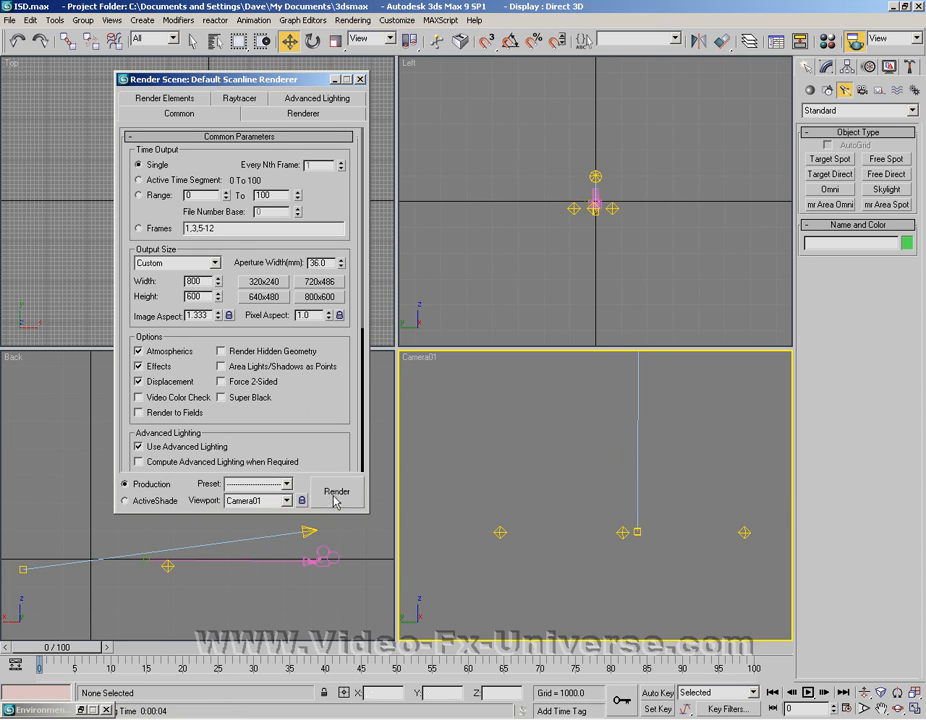
click(335, 500)
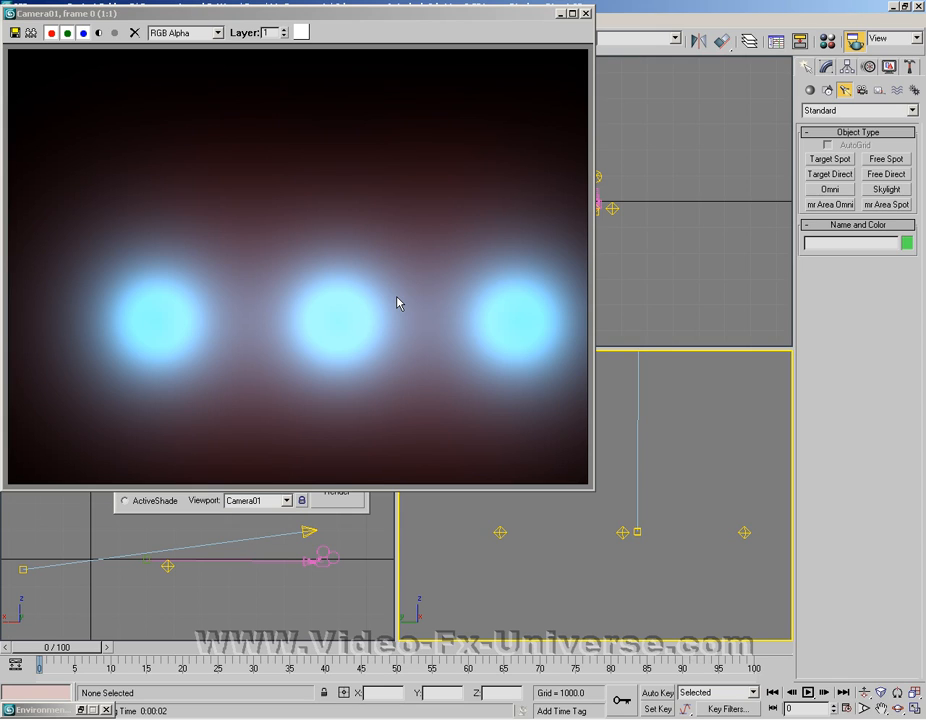
click(585, 13)
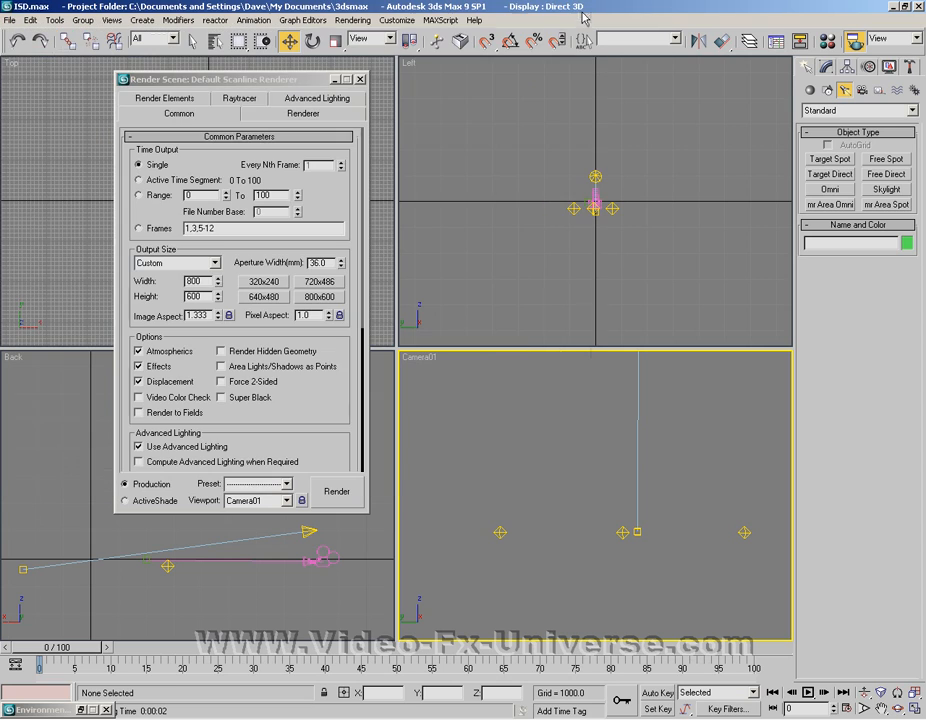